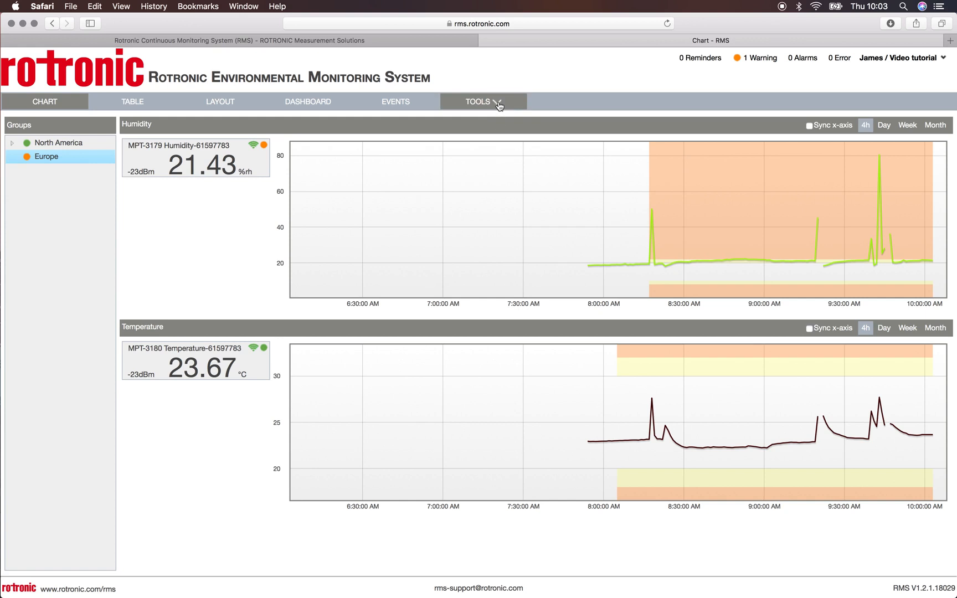
Step: Create a new alarm scheme named "Fridge monitoring 2...8°C" in the system setup
left_click(488, 226)
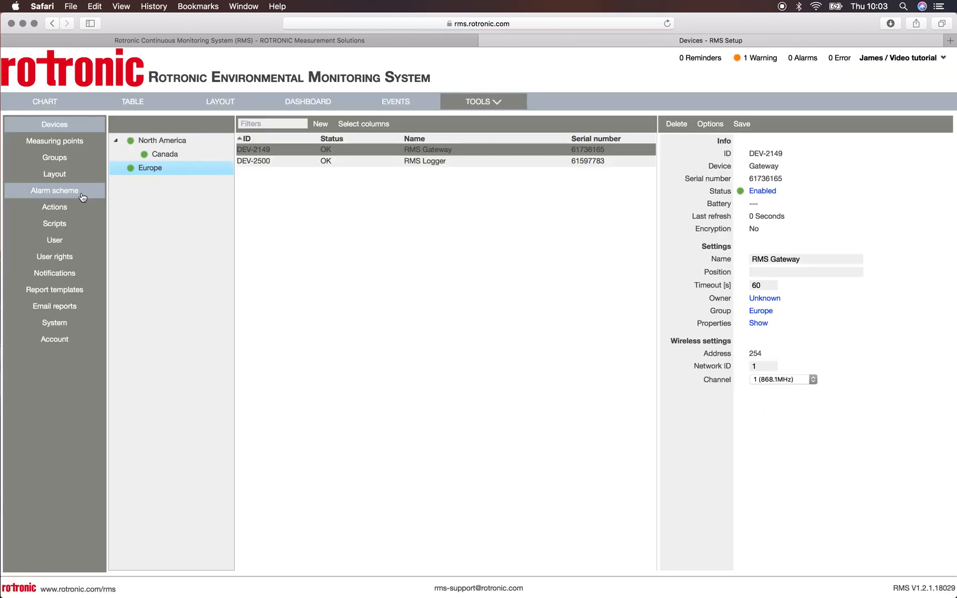
left_click(51, 192)
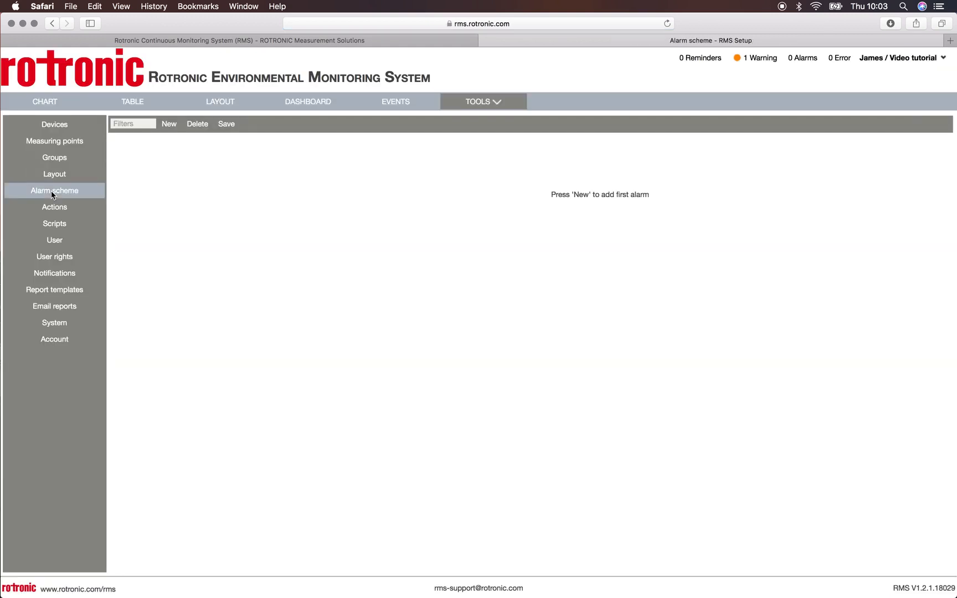
left_click(169, 124)
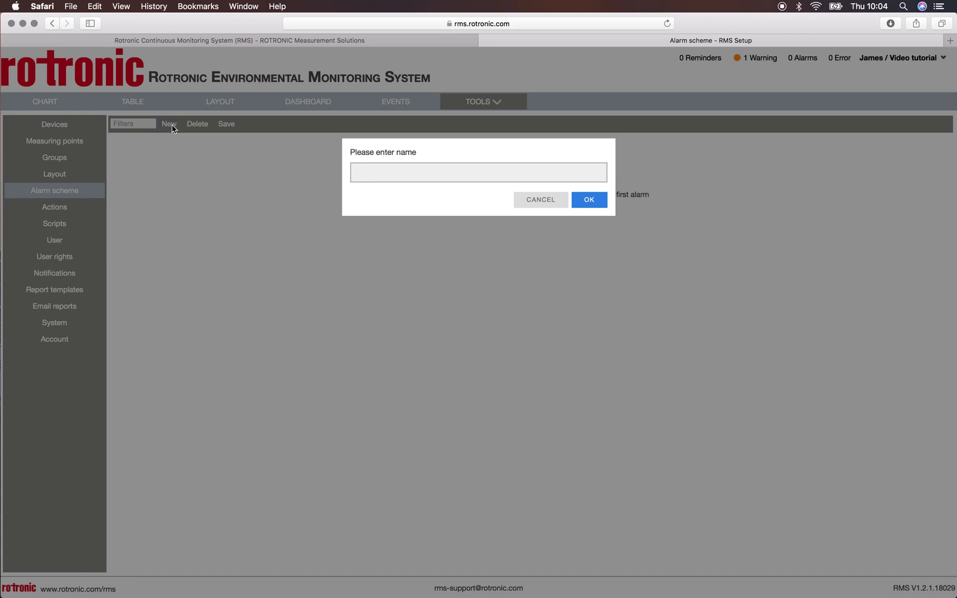
type("Fridge monitoring 2...8°C")
left_click(587, 203)
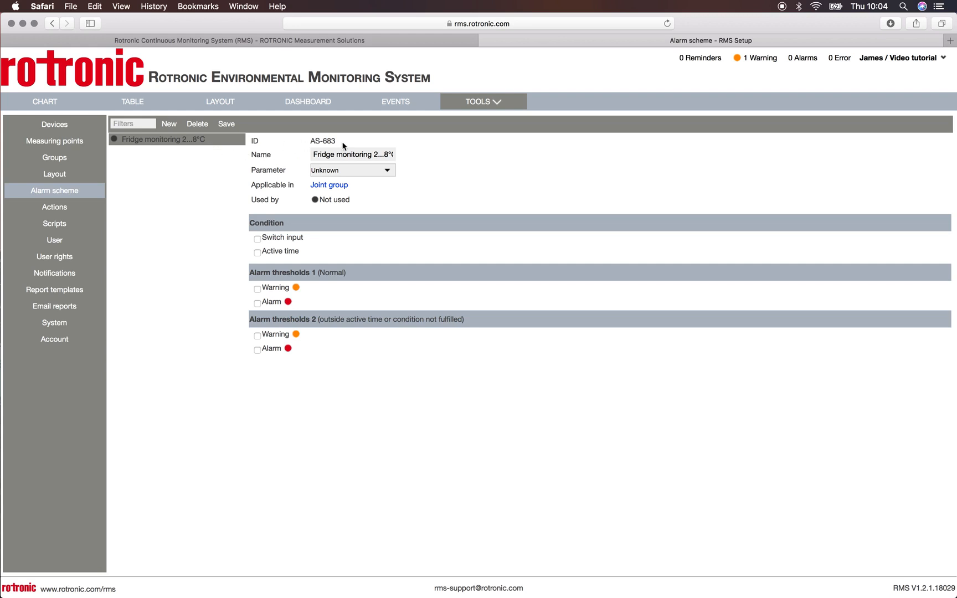
Step: Set the fridge alarm scheme's parameter to Temperature and make it applicable in the Europe group
left_click(369, 154)
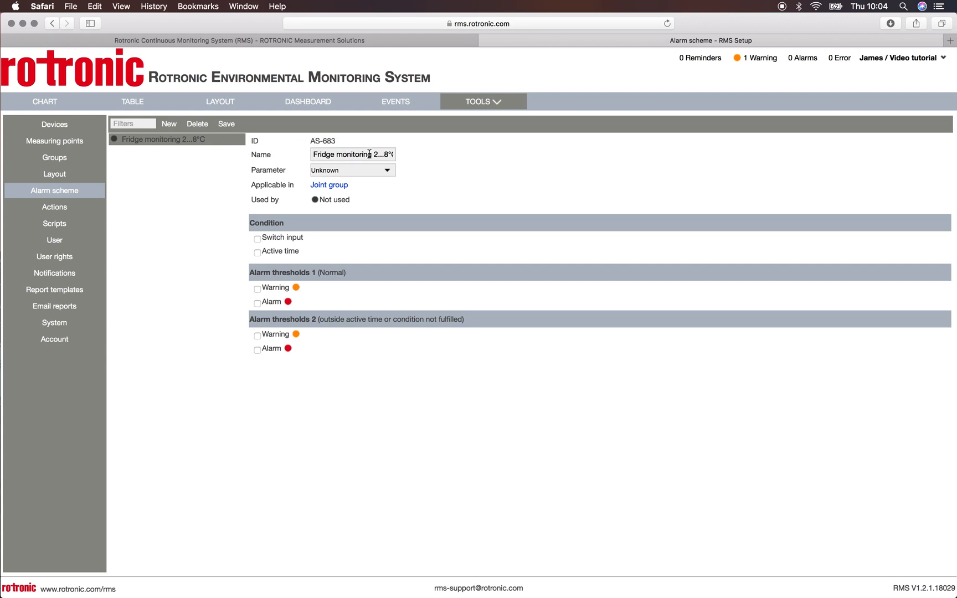
left_click(347, 172)
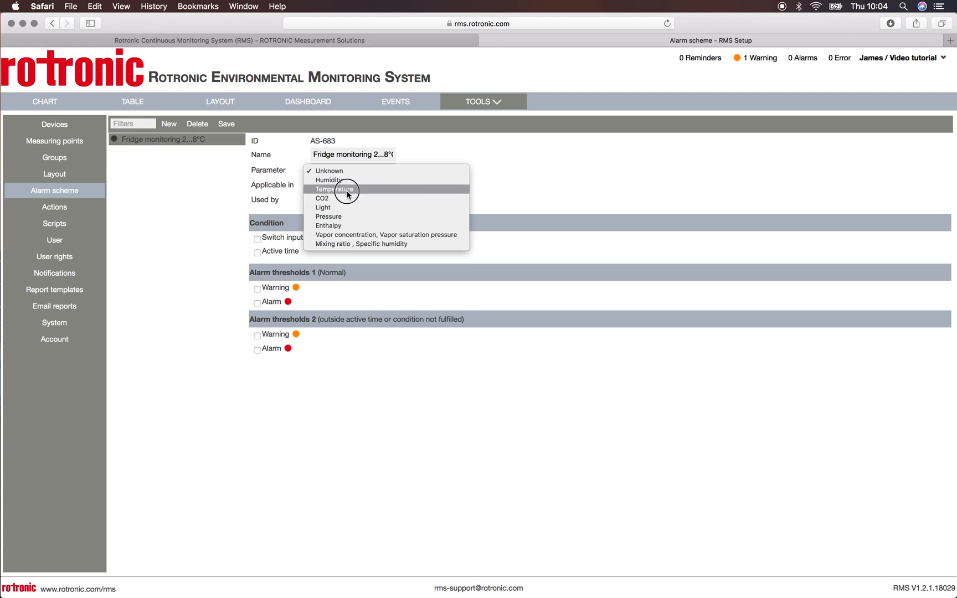
left_click(347, 190)
left_click(330, 189)
left_click(360, 182)
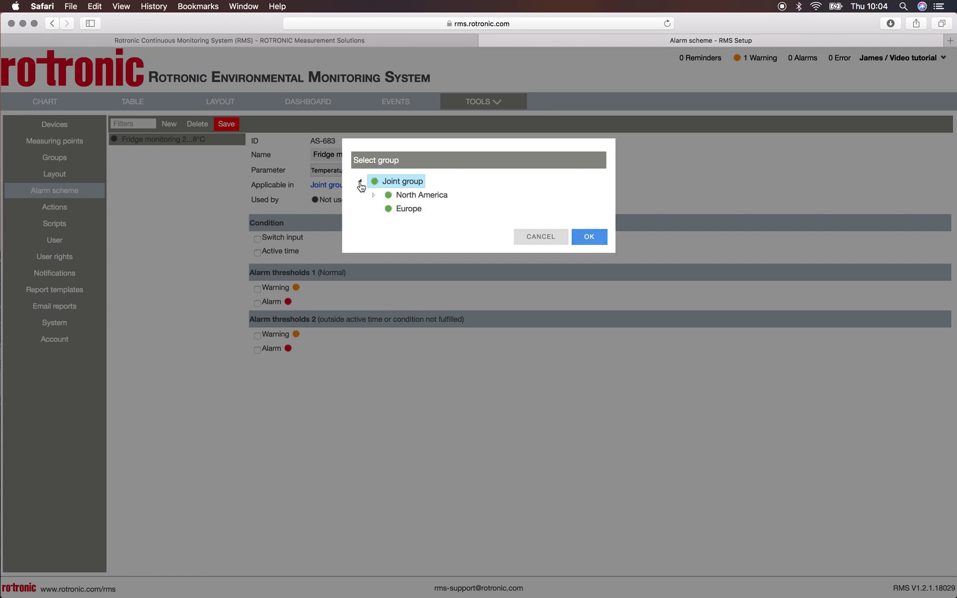
left_click(409, 211)
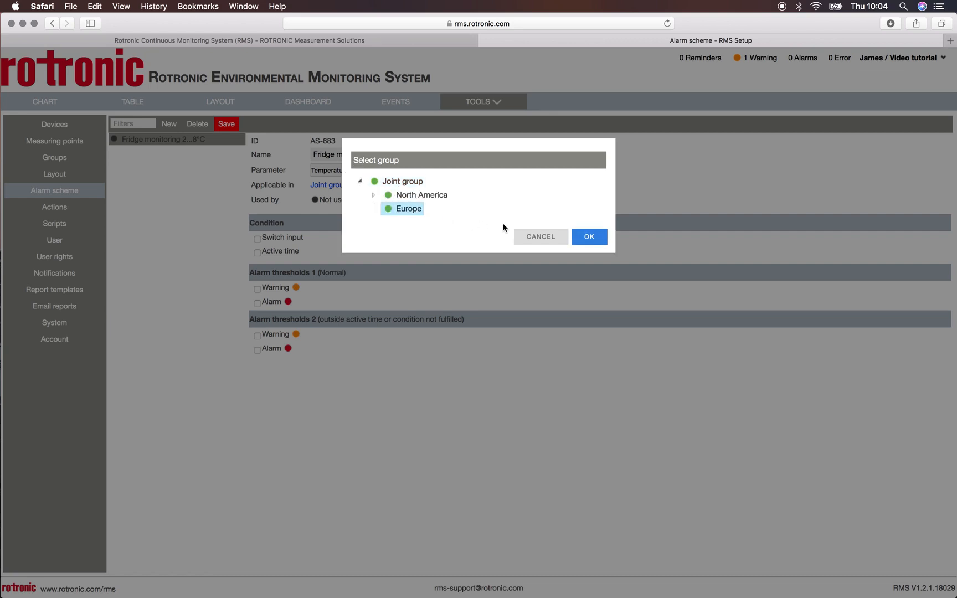
left_click(590, 237)
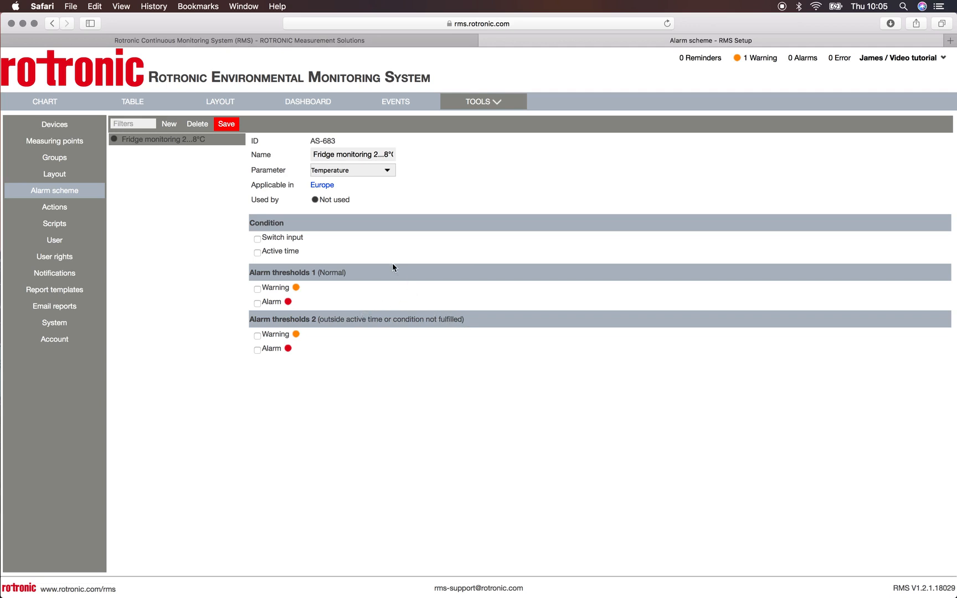
Step: Enable the warning under Alarm thresholds 1 with a lower limit of 3 and an upper limit of 7
left_click(258, 289)
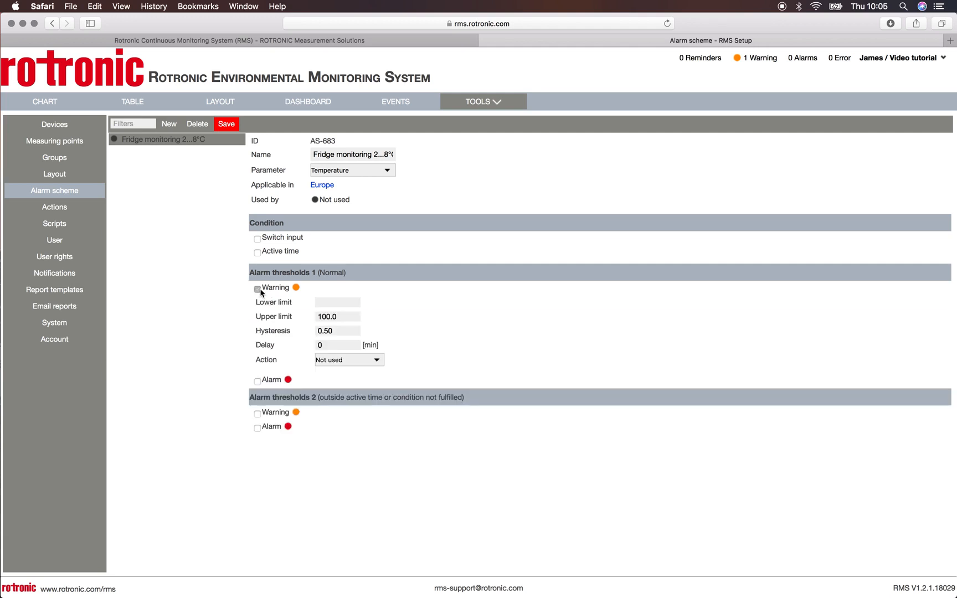
left_click(345, 306)
left_click(326, 305)
type("3")
double_click(338, 316)
type("7")
left_click(337, 332)
left_click(326, 347)
left_click(368, 361)
left_click(367, 361)
Step: Enable the alarm under Alarm thresholds 1 with a lower limit of 2 and an upper limit of 8, and save the scheme
left_click(257, 380)
left_click(324, 395)
type("2")
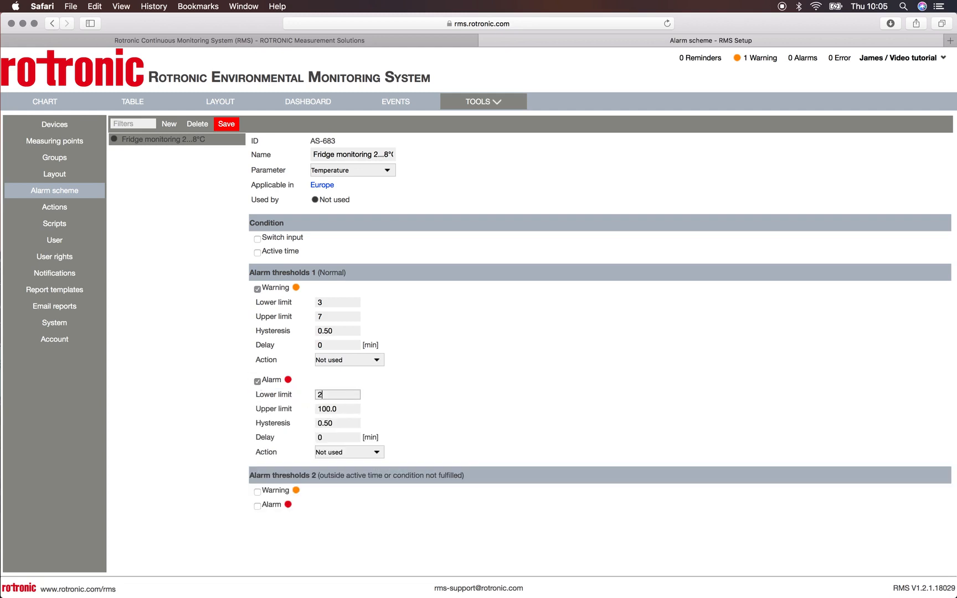
left_click(305, 411)
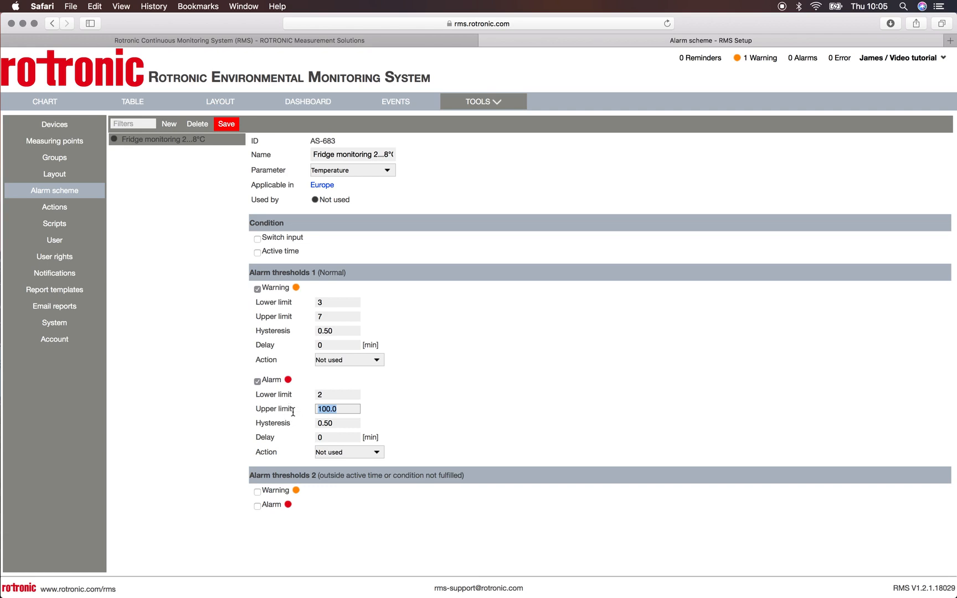
type("8")
left_click(227, 127)
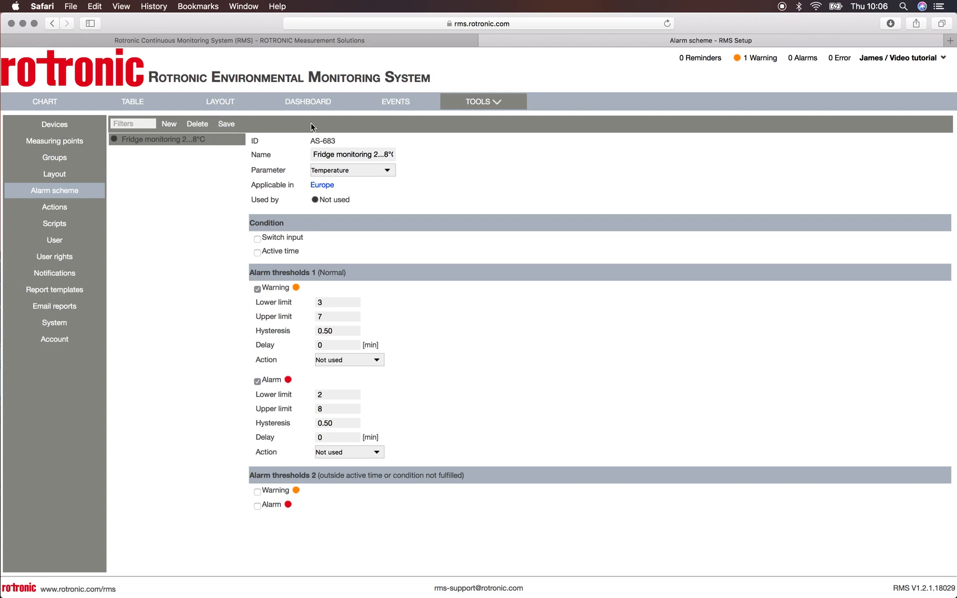
Step: Switch the Europe temperature measuring point MPT-3180 to alarm scheme mode, assign "Fridge monitoring 2...8°C" and save it
left_click(87, 143)
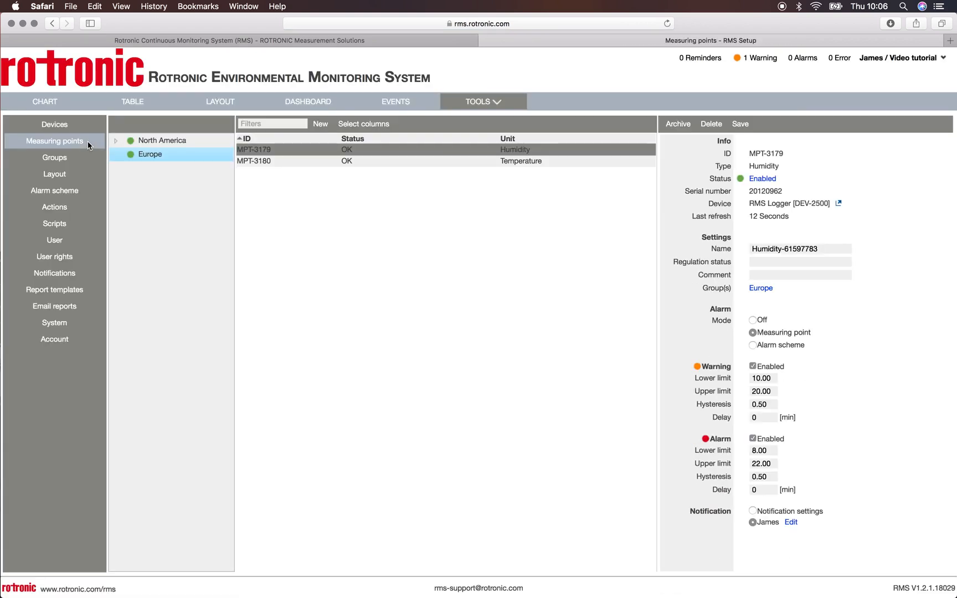
left_click(518, 162)
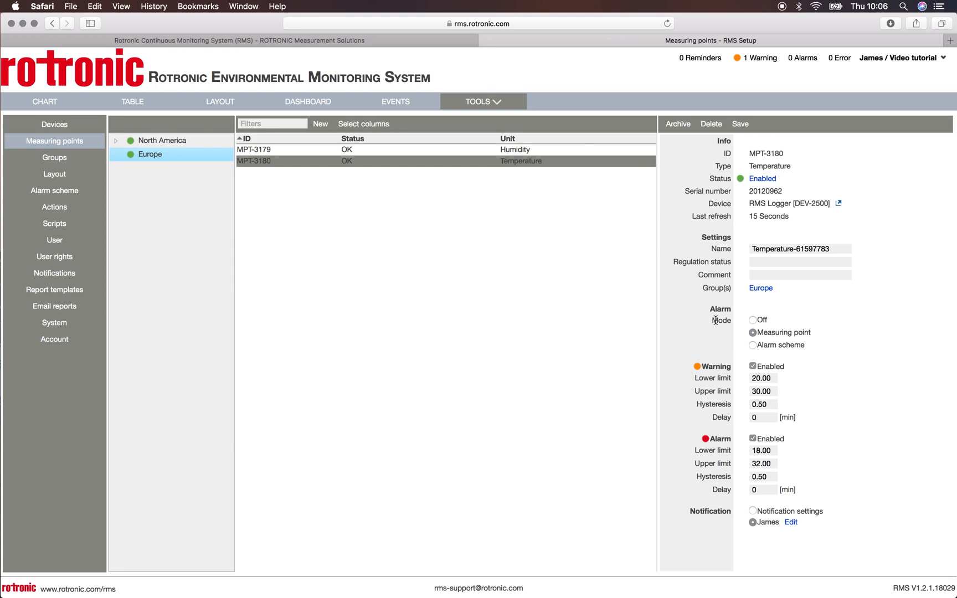
left_click(752, 345)
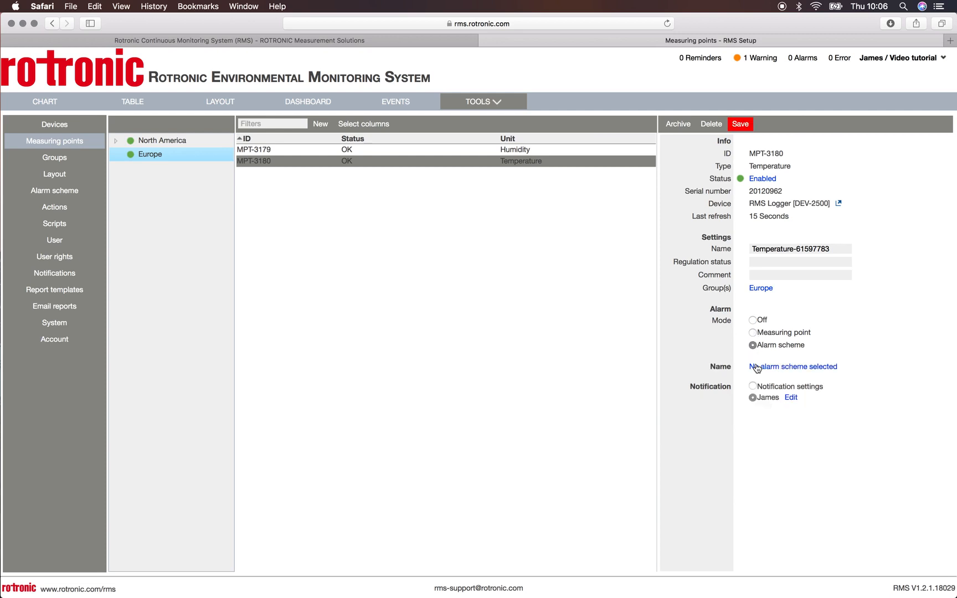
left_click(771, 366)
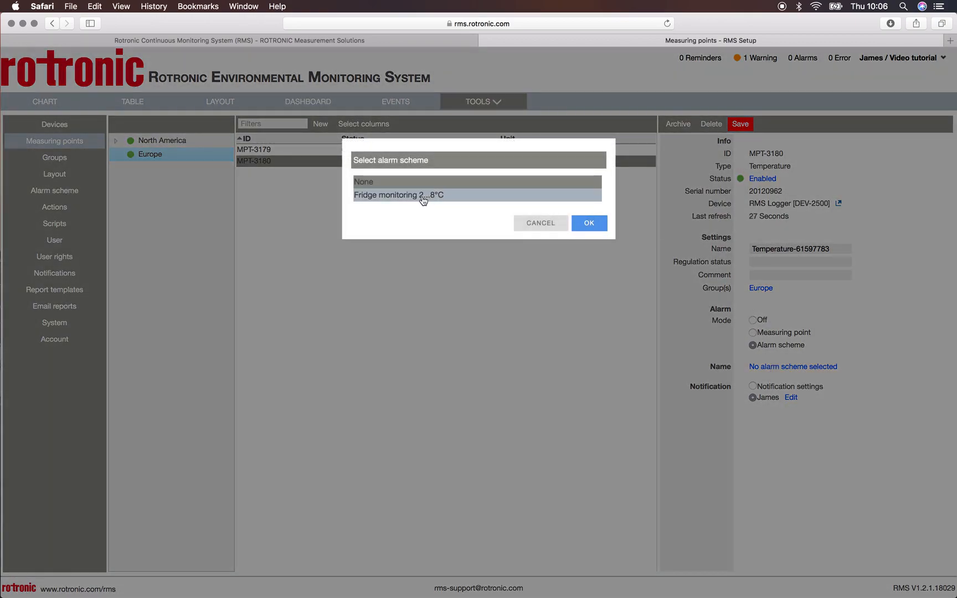
left_click(423, 198)
left_click(589, 225)
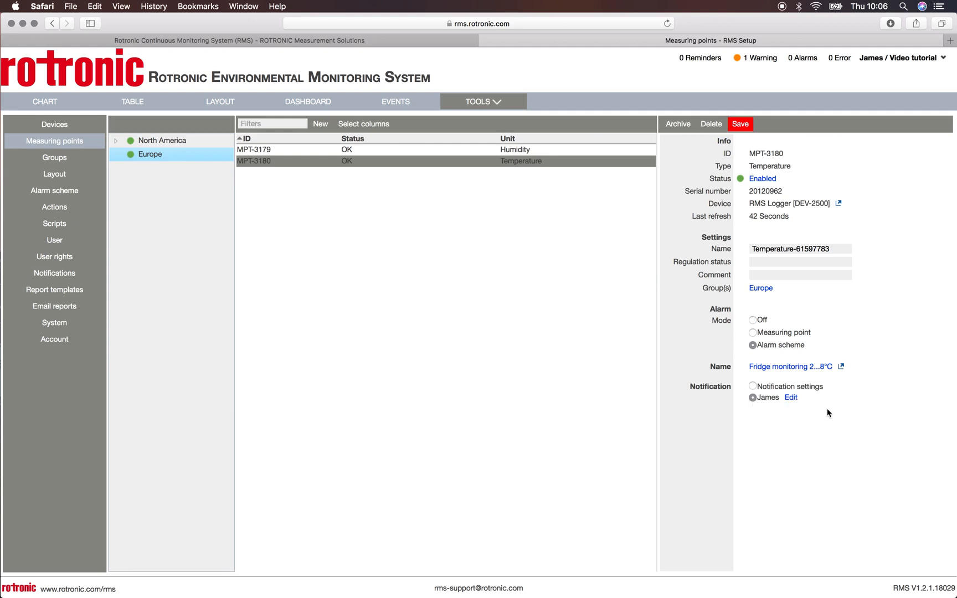
left_click(742, 124)
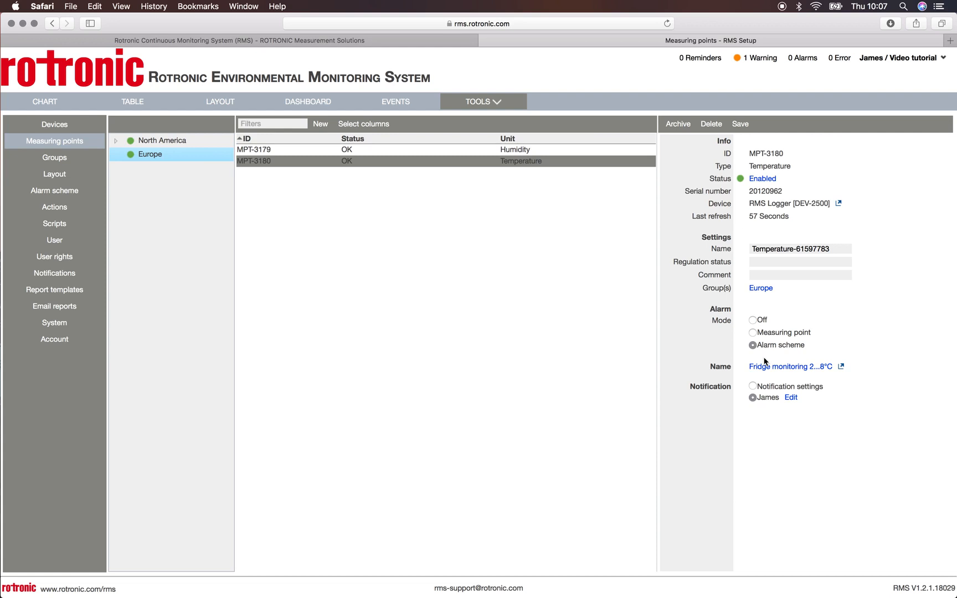
Step: Examine the most recent few minutes of the Europe temperature chart for the alarm limits
left_click(65, 110)
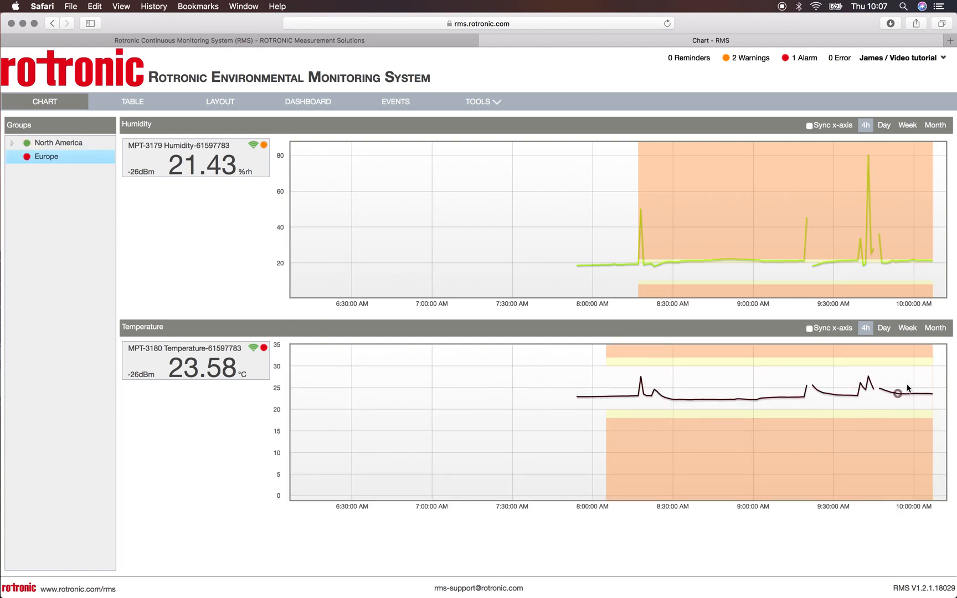
left_click_drag(924, 350, 943, 507)
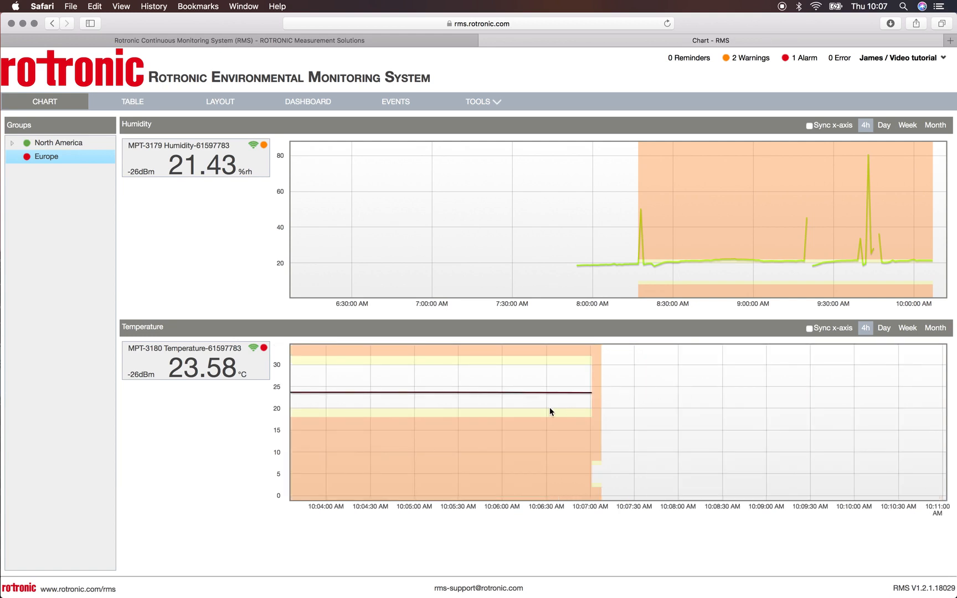